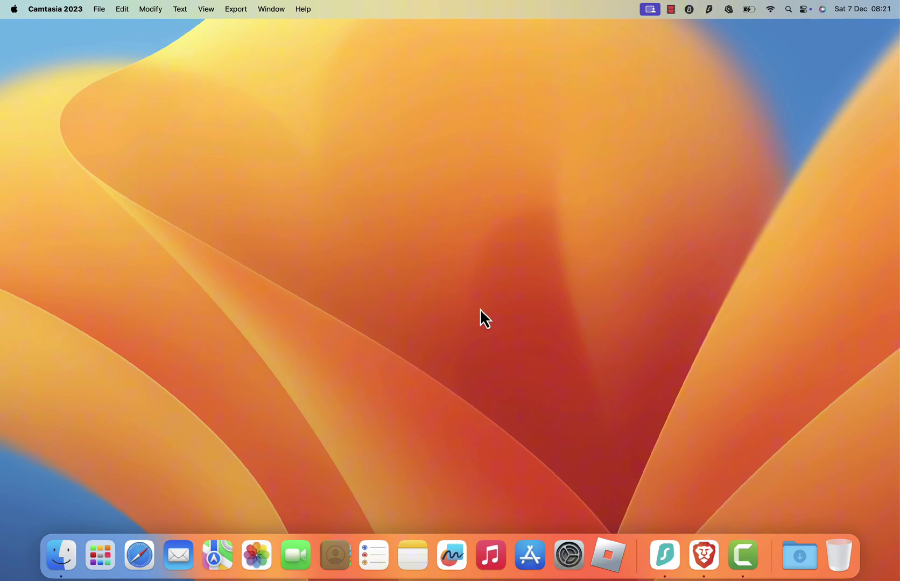
Load geforcenow.com in Brave and go to the membership plans
click(704, 555)
text(g)
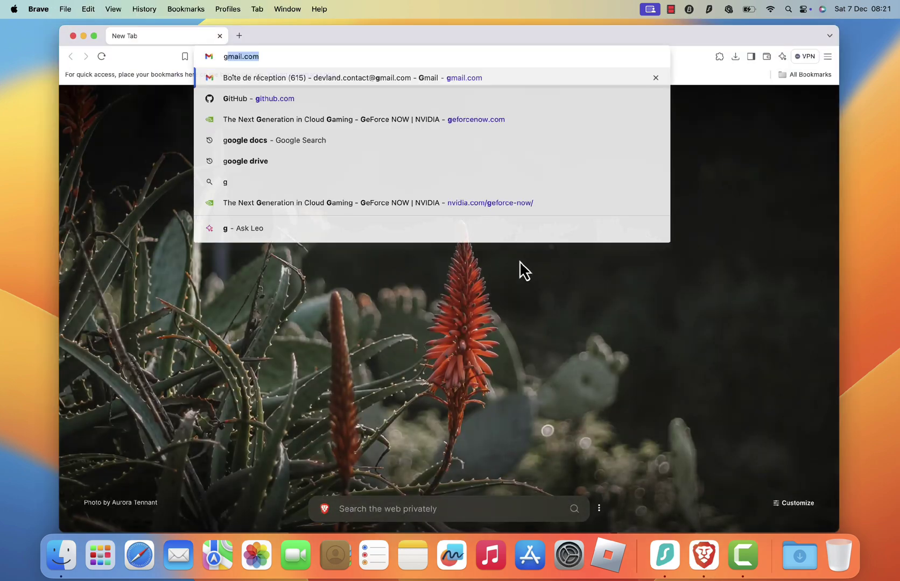
text(eforcenow)
key(Return)
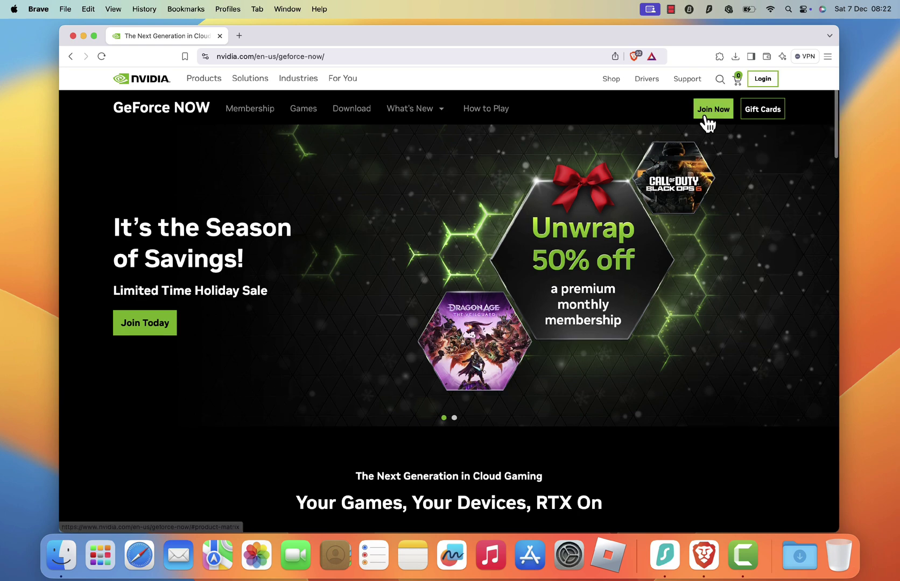
click(705, 119)
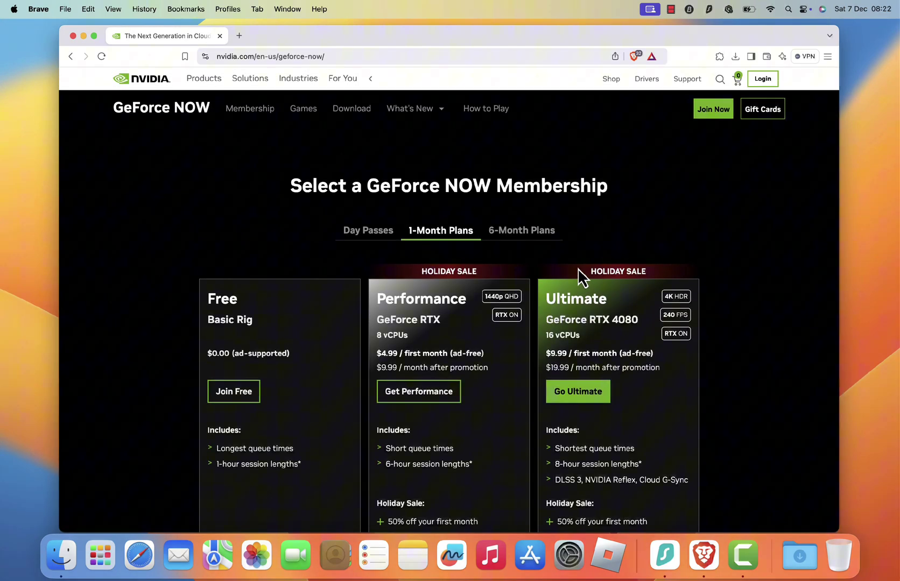
drag(207, 239, 241, 245)
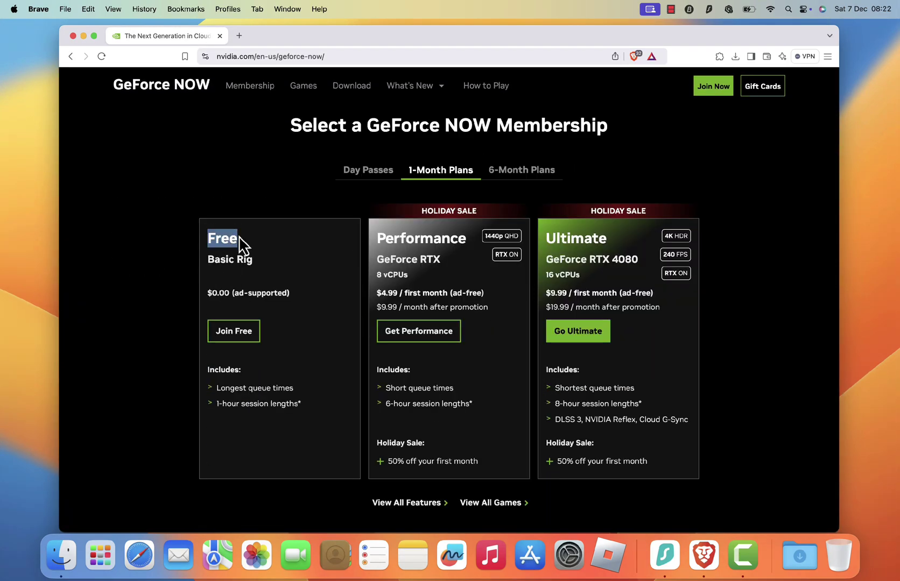
click(149, 263)
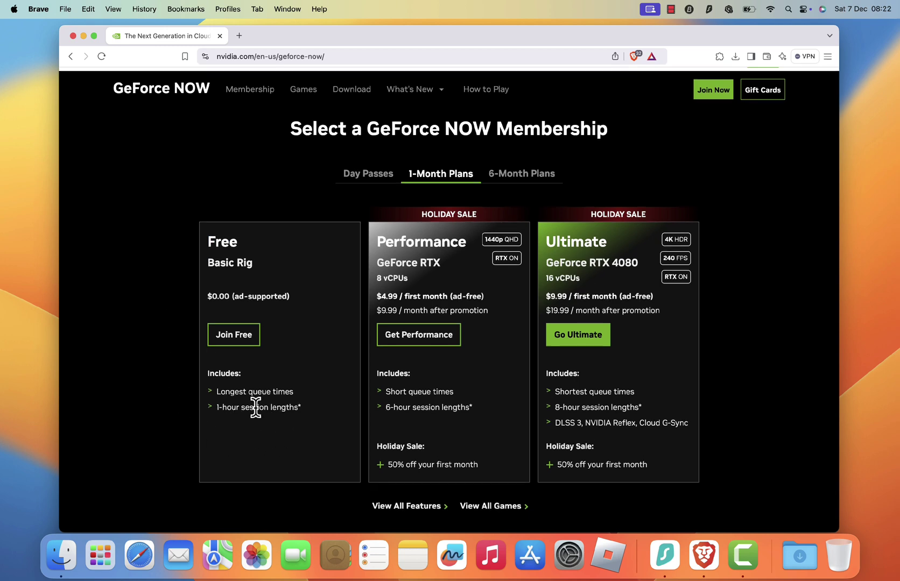
scroll(253, 407, up, 1)
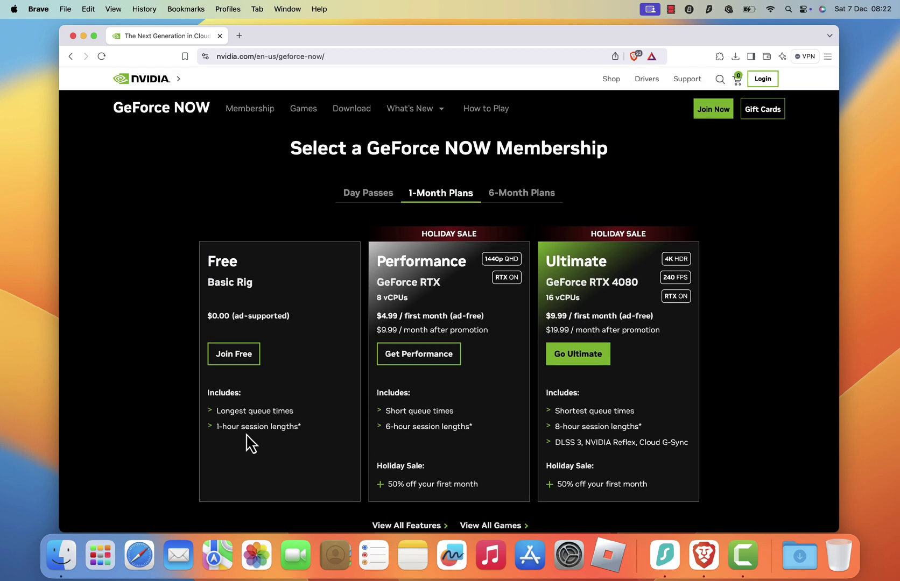
Pick the Free plan and create an NVIDIA account via Google with birth date 2000-10-10
click(238, 354)
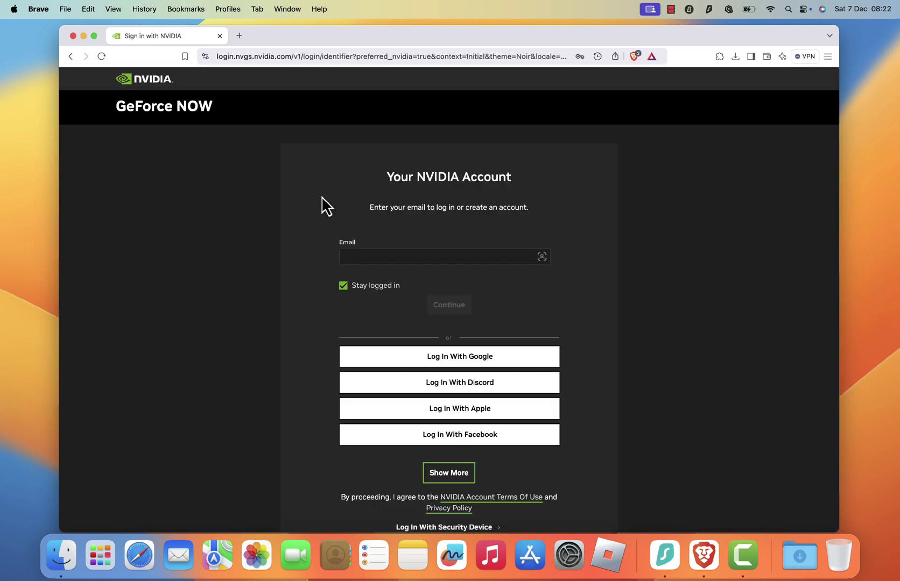
click(438, 357)
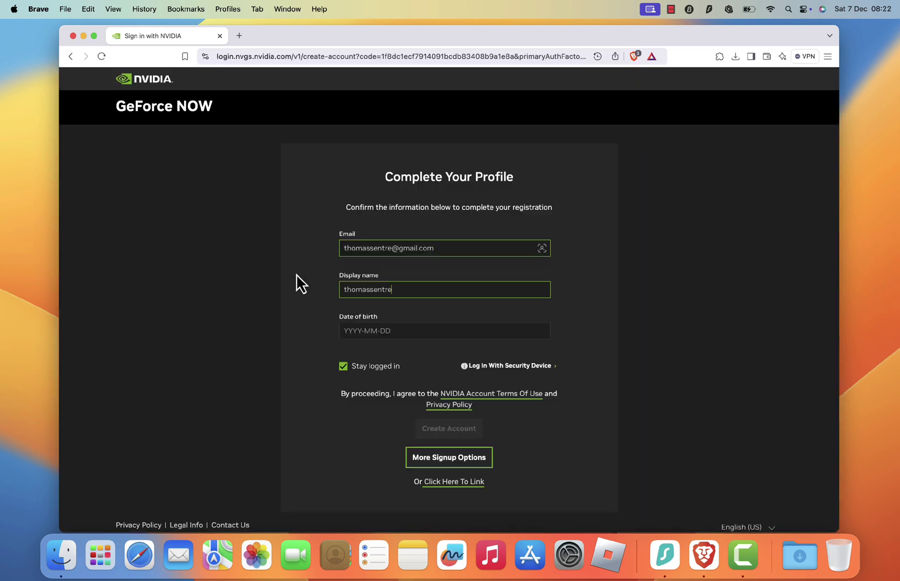
click(400, 332)
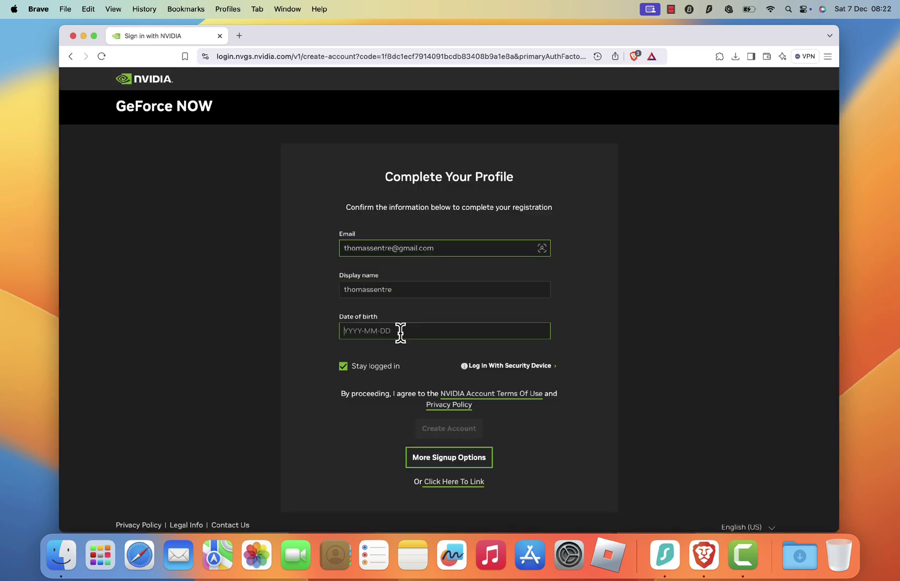
text(2000-10-10)
scroll(399, 332, down, 1)
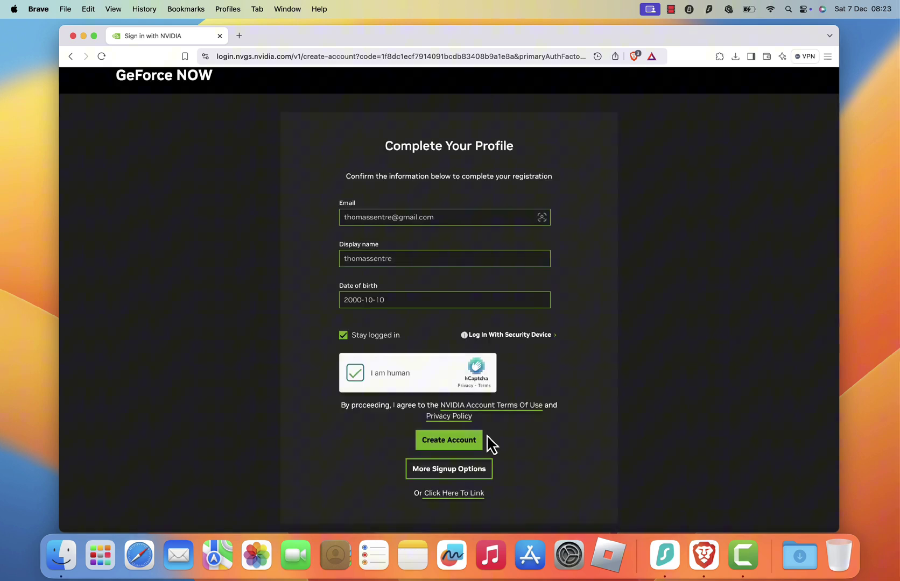
click(459, 441)
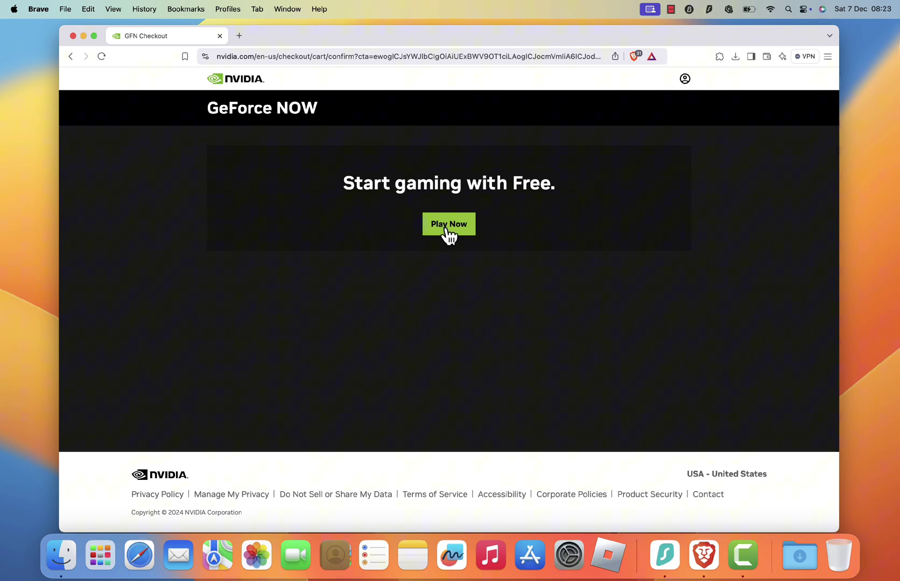
Download the Mac installer GeForceNOW-release.dmg from the download page and save it to Downloads
click(446, 230)
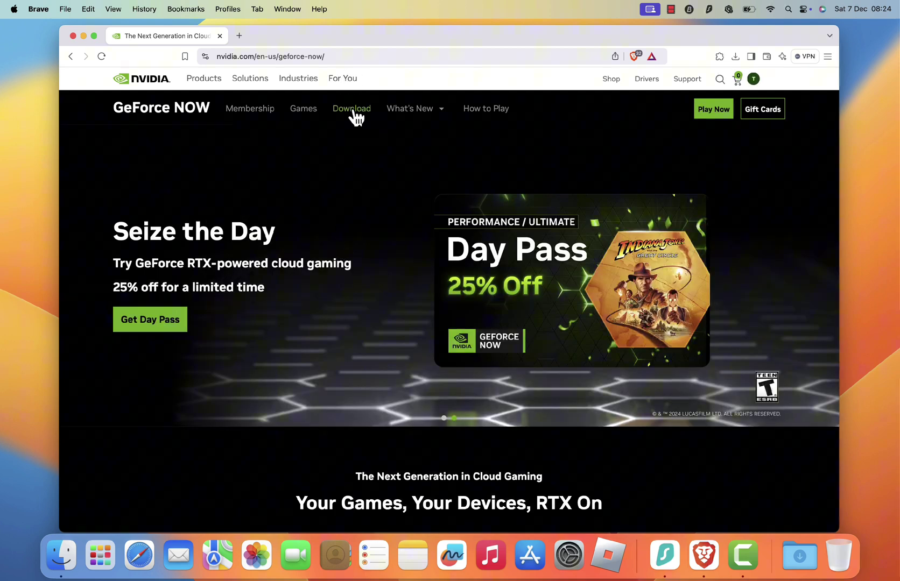
click(353, 110)
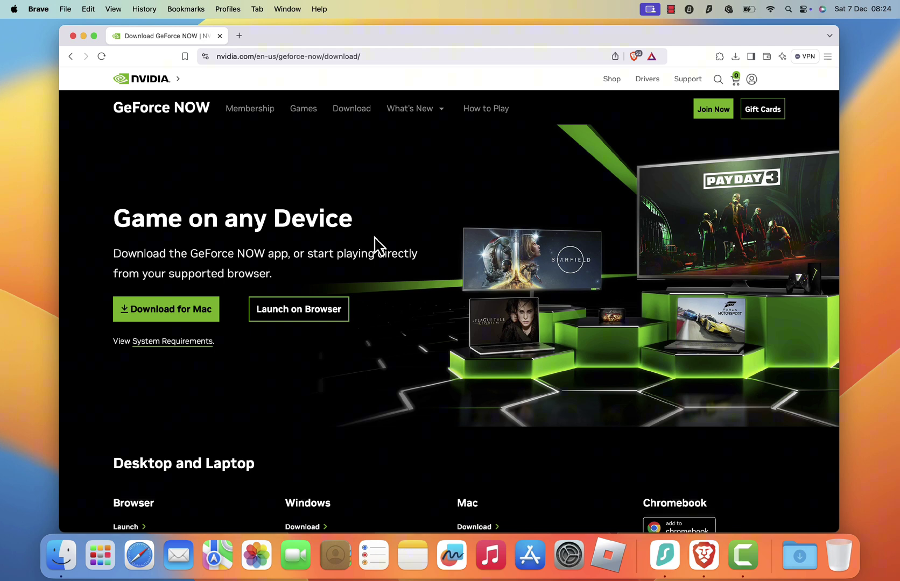
click(187, 317)
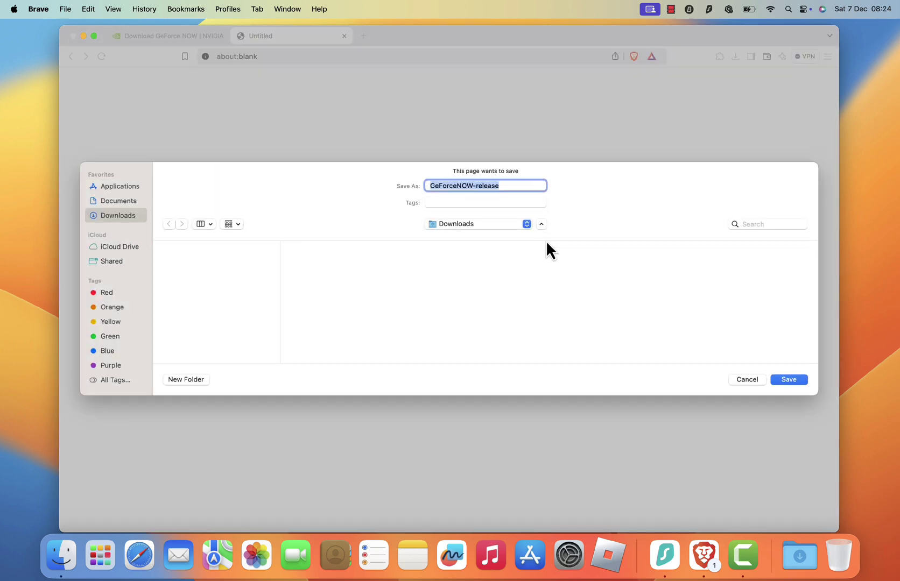
click(791, 380)
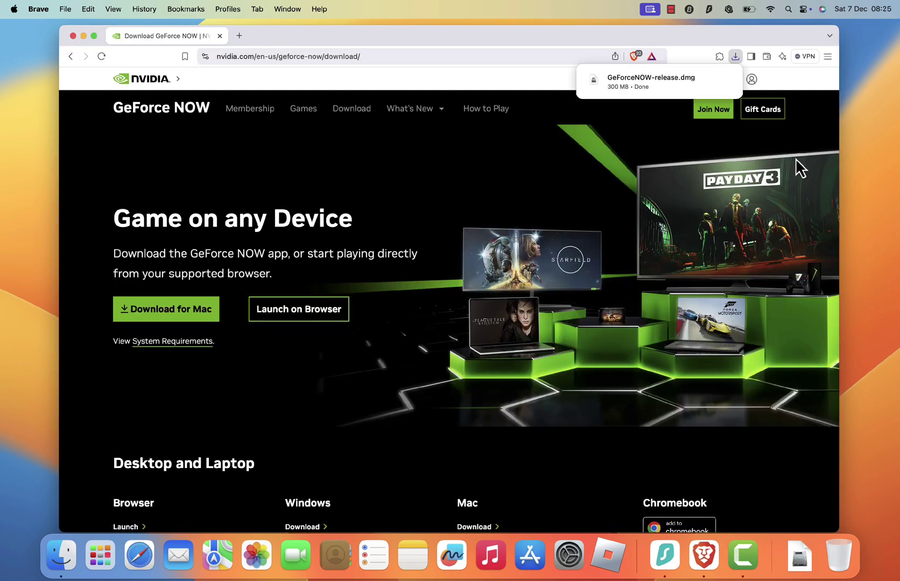
Open GeForceNOW-release.dmg from Downloads and copy GeForce NOW into Applications
click(700, 81)
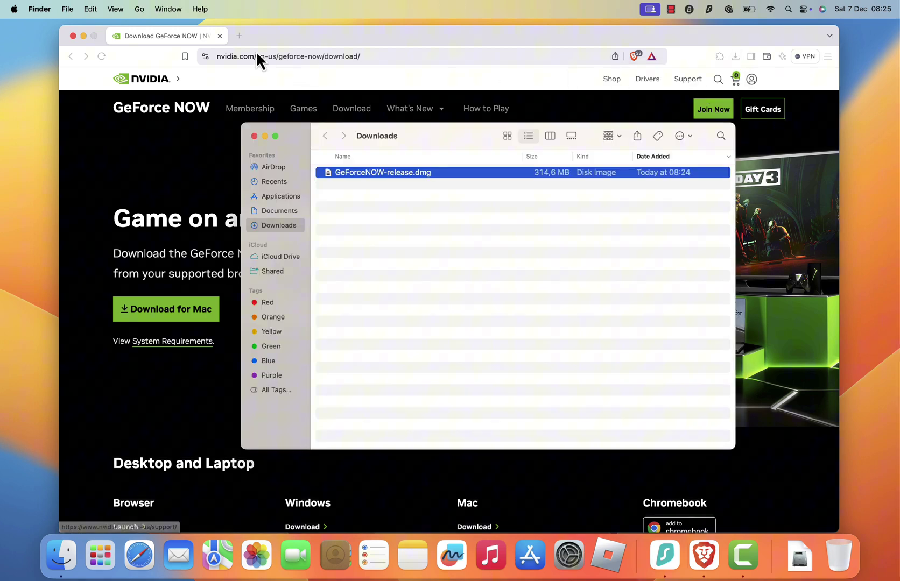
click(219, 36)
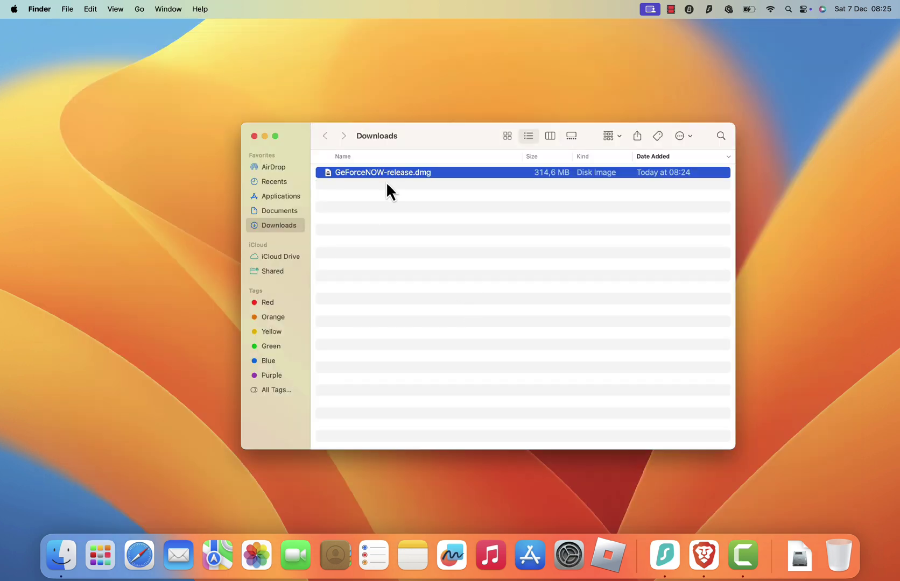
double_click(377, 173)
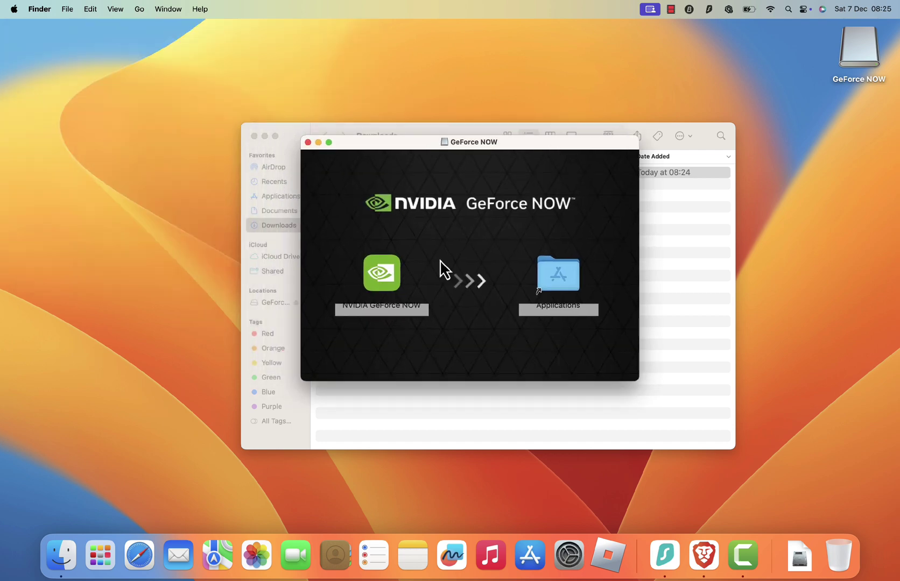
drag(396, 285, 558, 282)
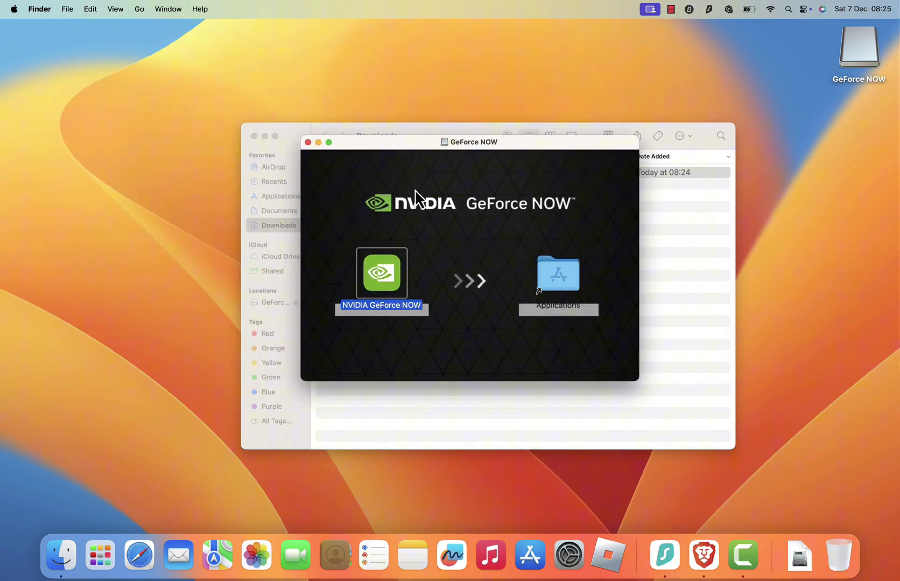
Close the installer window and bring up the GeForce NOW disk image's context menu
click(401, 190)
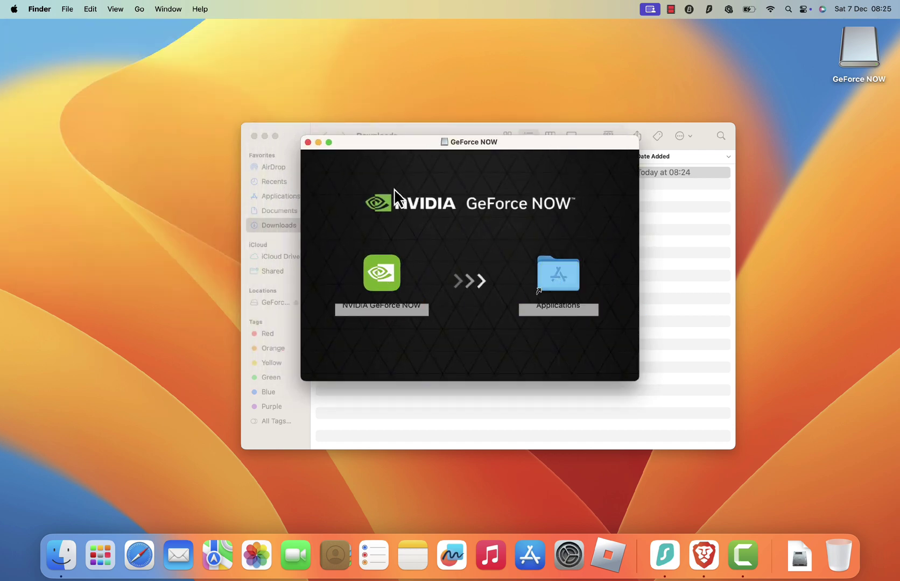
click(308, 143)
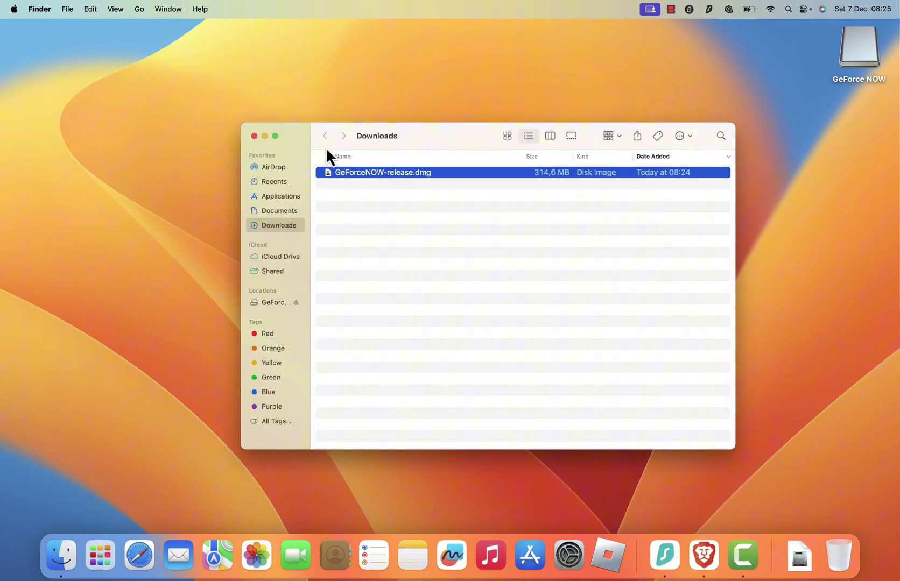
right_click(855, 65)
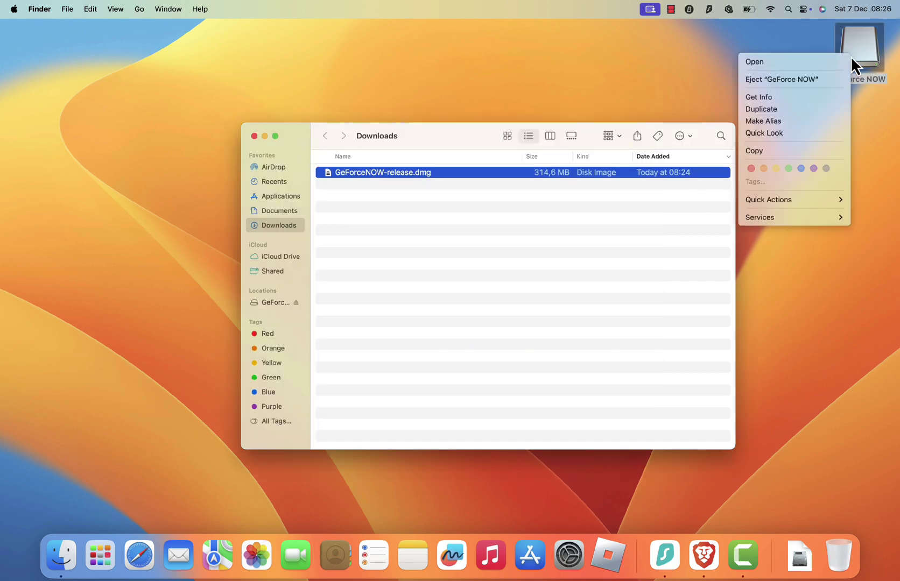
Eject the GeForce NOW disk image and show the Applications folder
click(800, 80)
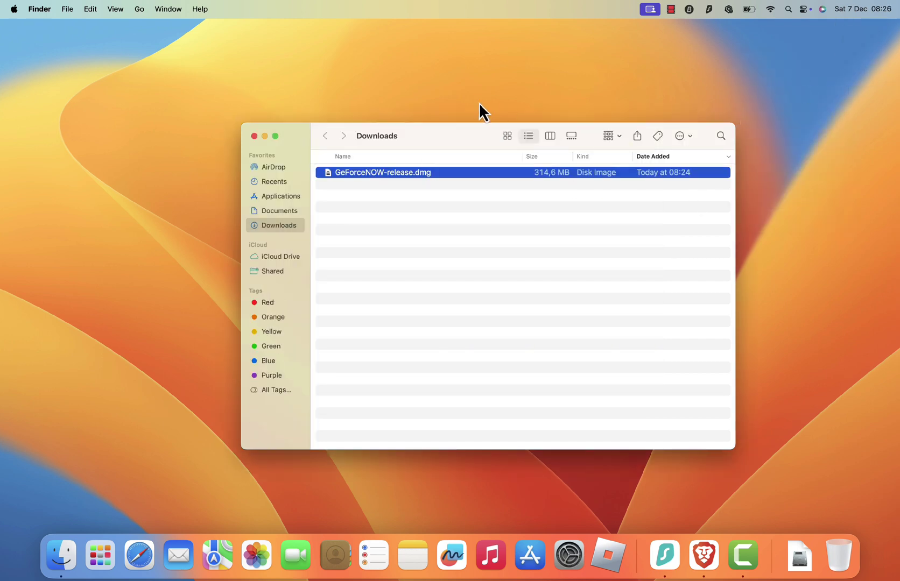
click(269, 196)
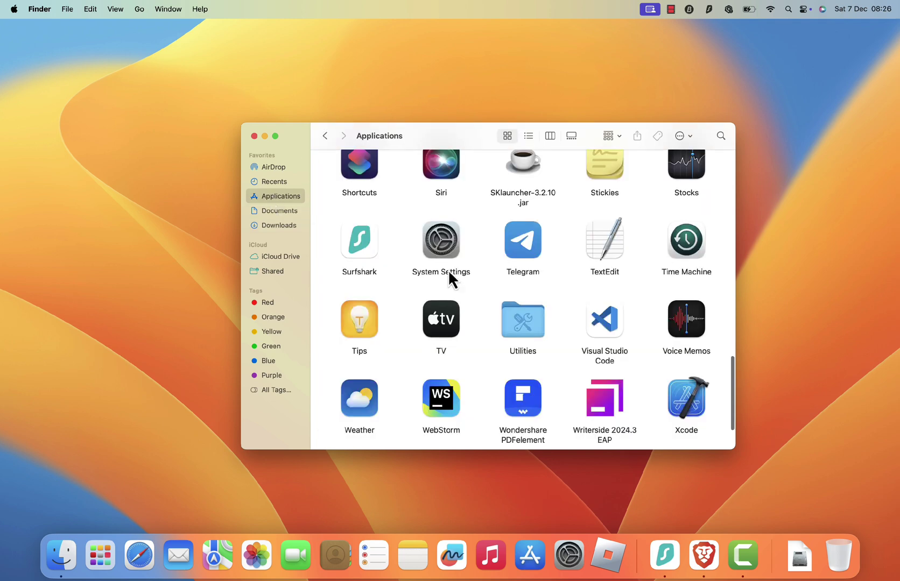
scroll(590, 323, down, 3)
scroll(592, 329, up, 5)
scroll(591, 322, up, 5)
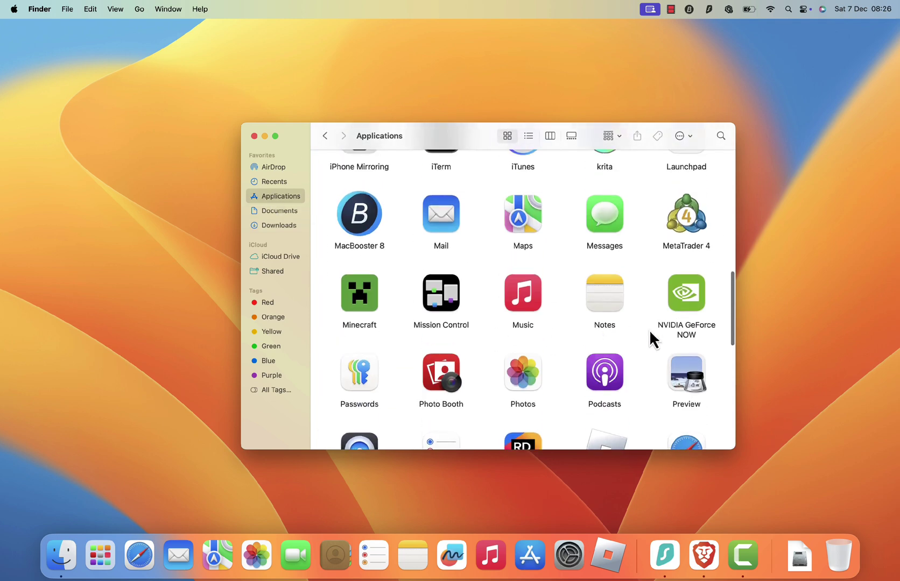
Launch NVIDIA GeForce NOW, approve the security prompt, minimize Finder, and begin signing in
double_click(689, 297)
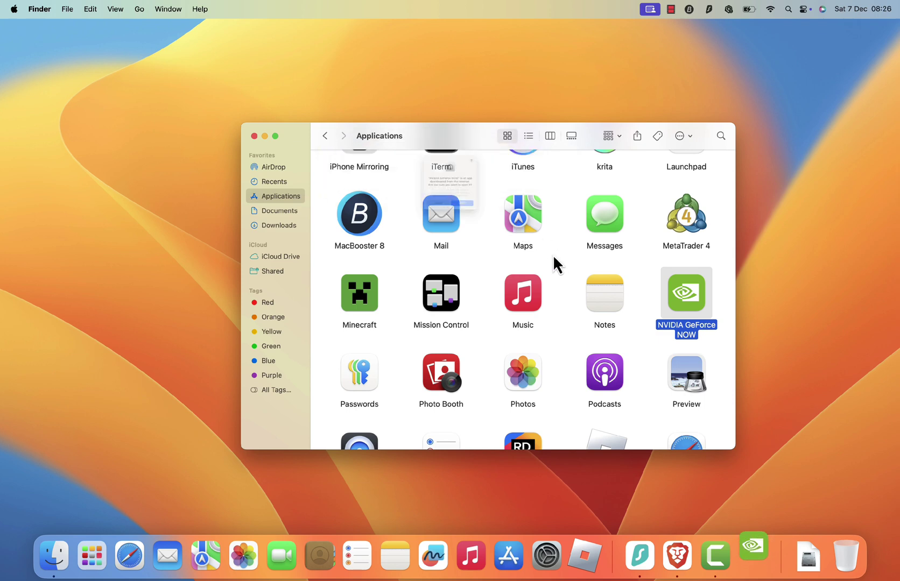
click(484, 237)
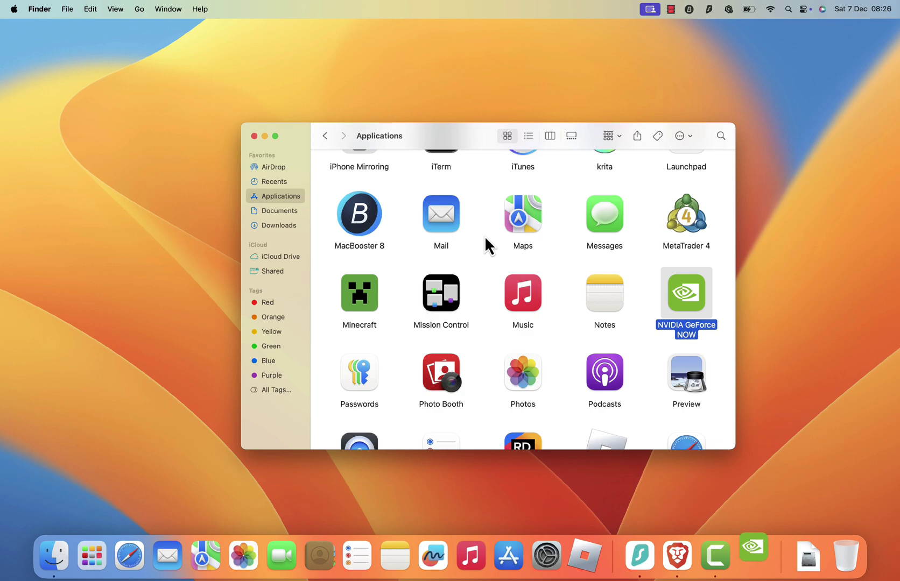
click(264, 136)
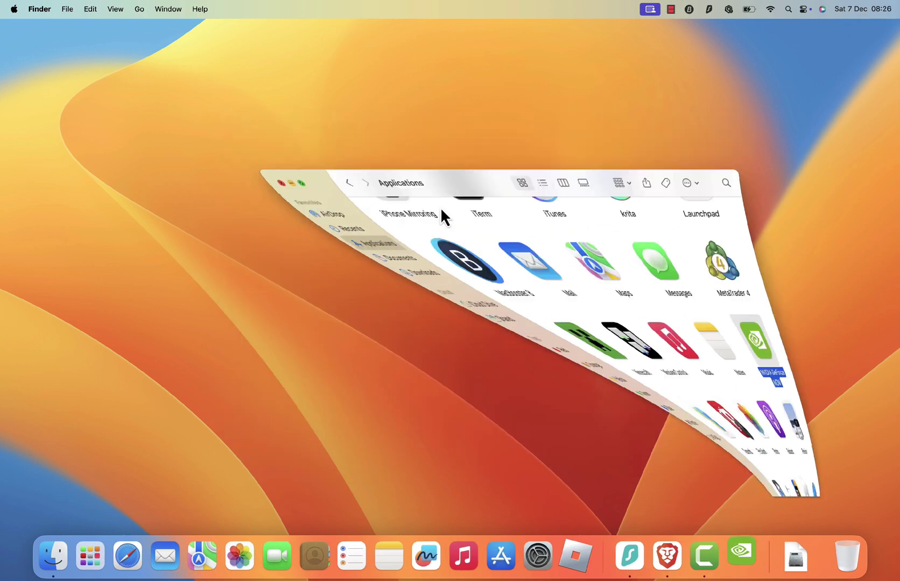
click(171, 354)
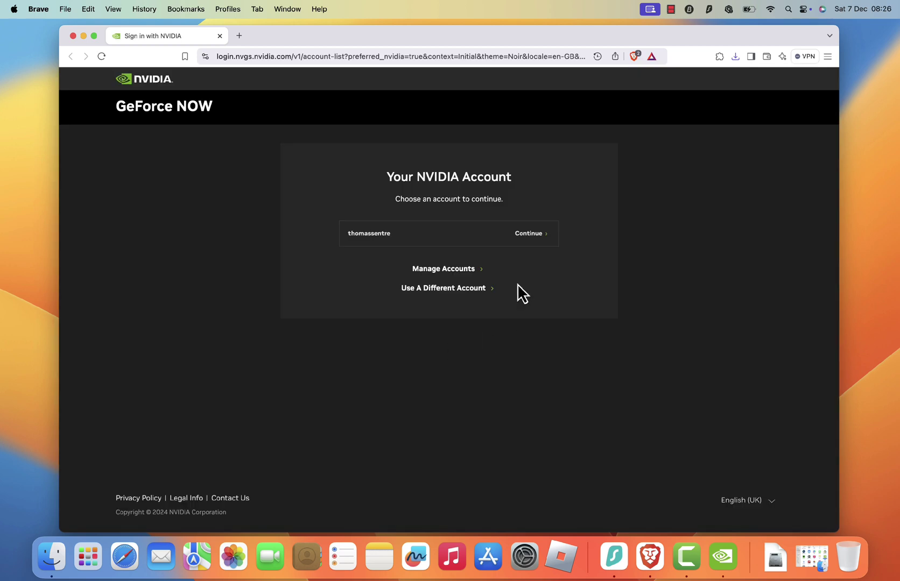
Continue with the existing NVIDIA account and close the login confirmation tab
click(527, 236)
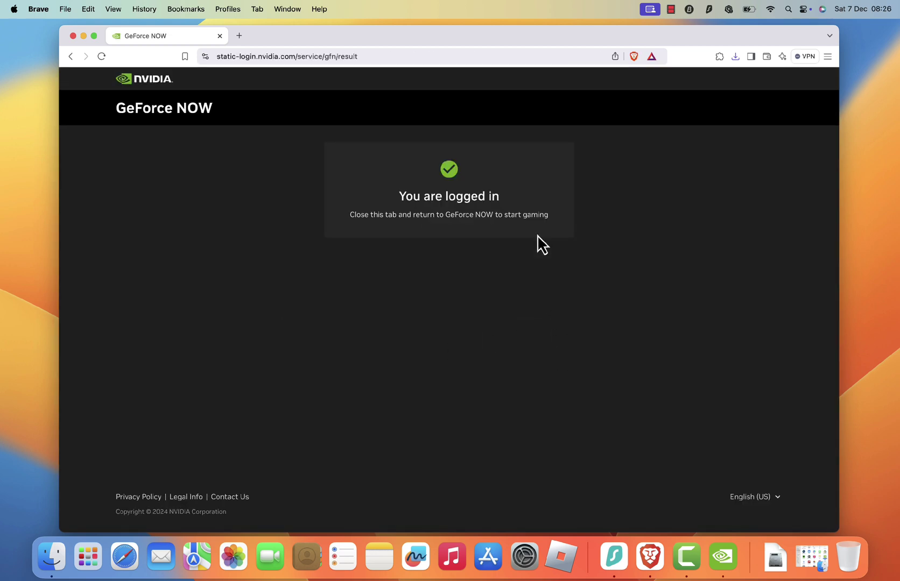
click(220, 36)
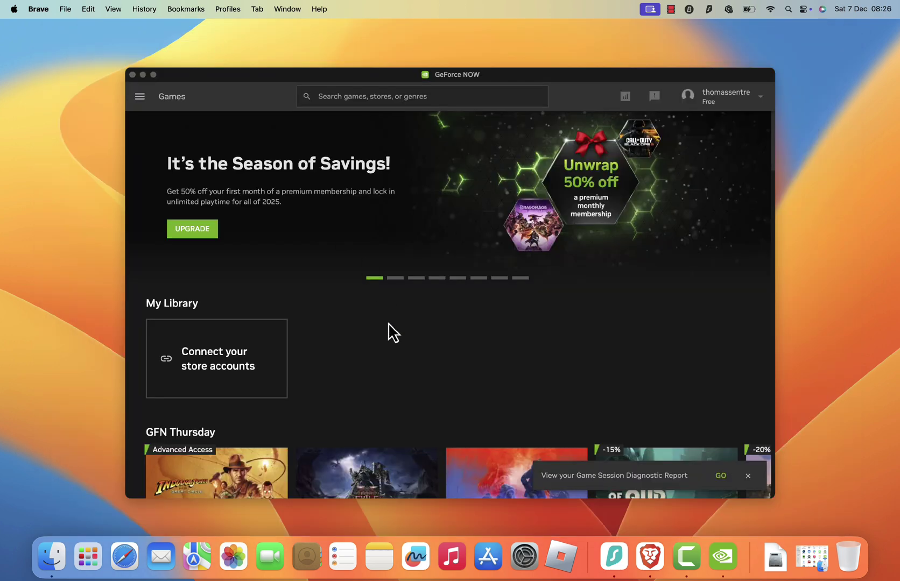
In Settings, click CONNECT under Epic Games in Connections
click(141, 102)
click(162, 173)
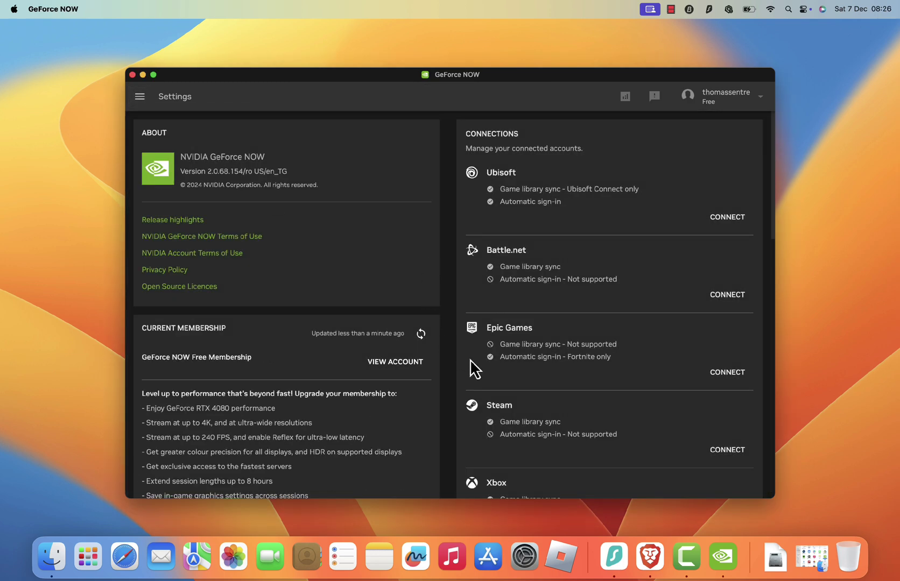
click(723, 379)
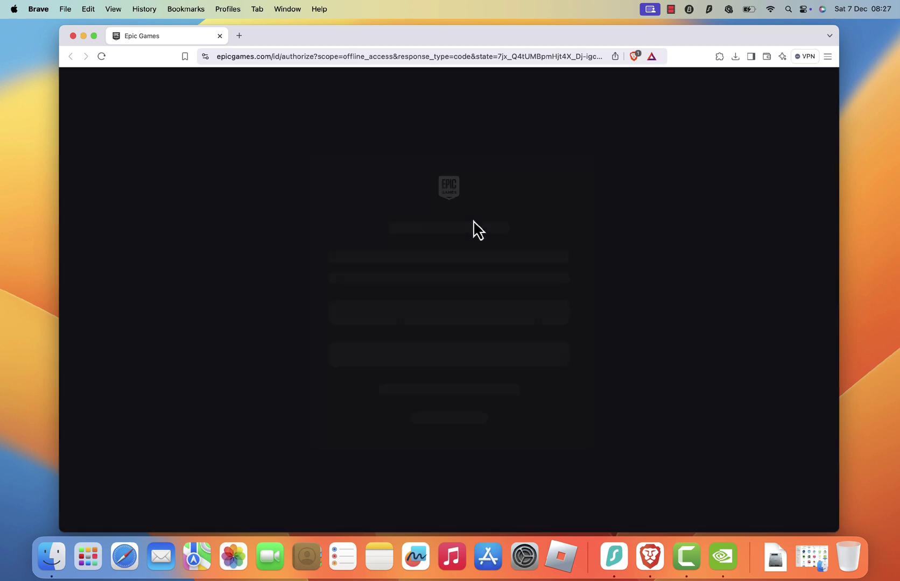
Allow GeForce NOW access to the Epic Games account, then close the browser
click(503, 380)
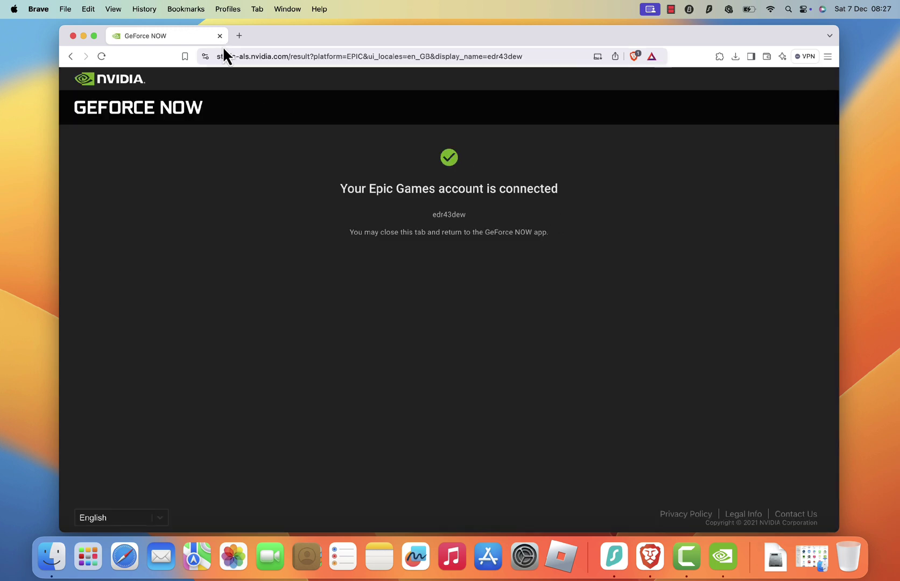
click(220, 35)
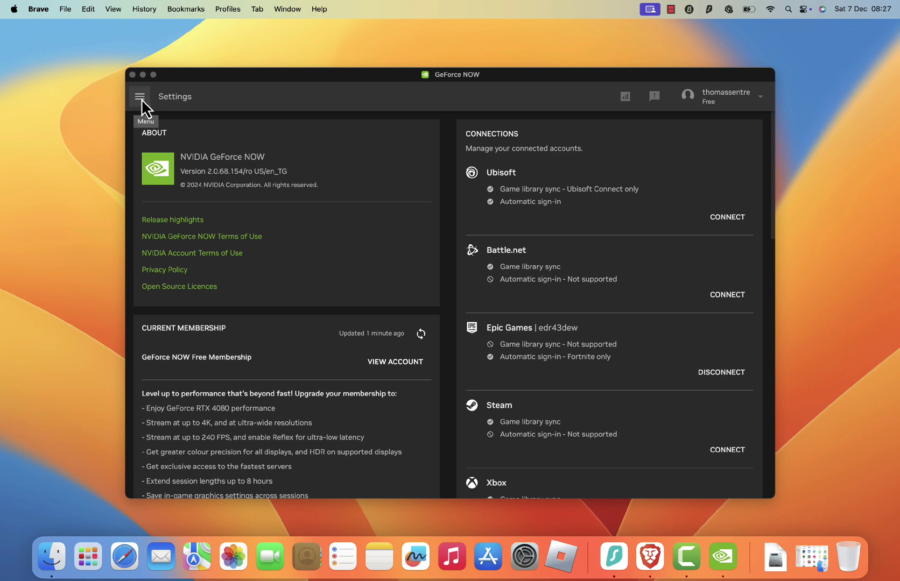
Search the Games page for 'Fortnite' and mark it as owned
click(141, 98)
click(172, 129)
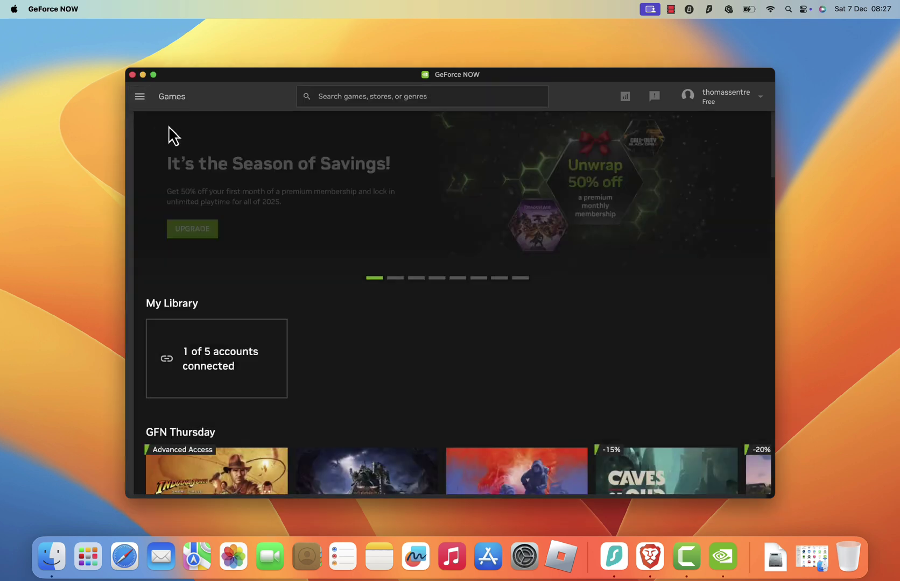
click(398, 98)
text(Fortnite)
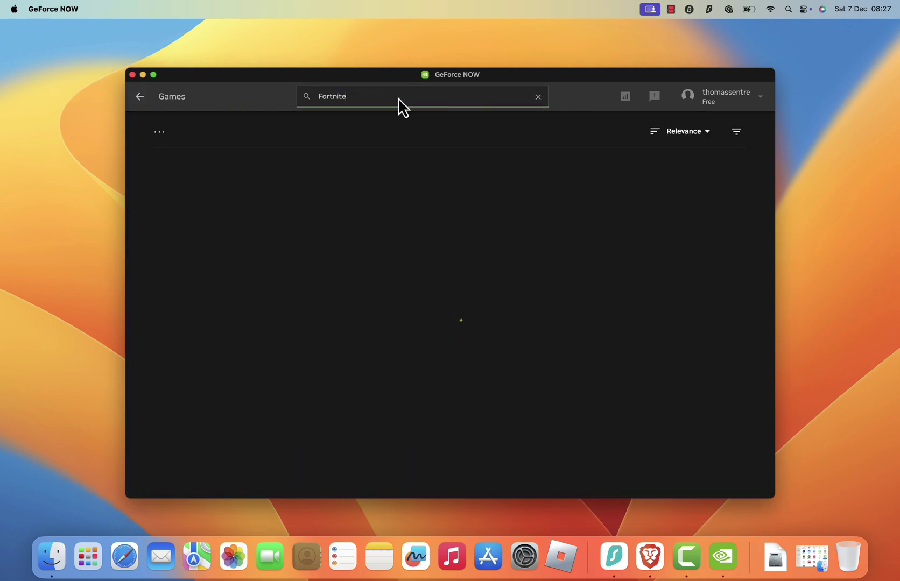
click(246, 242)
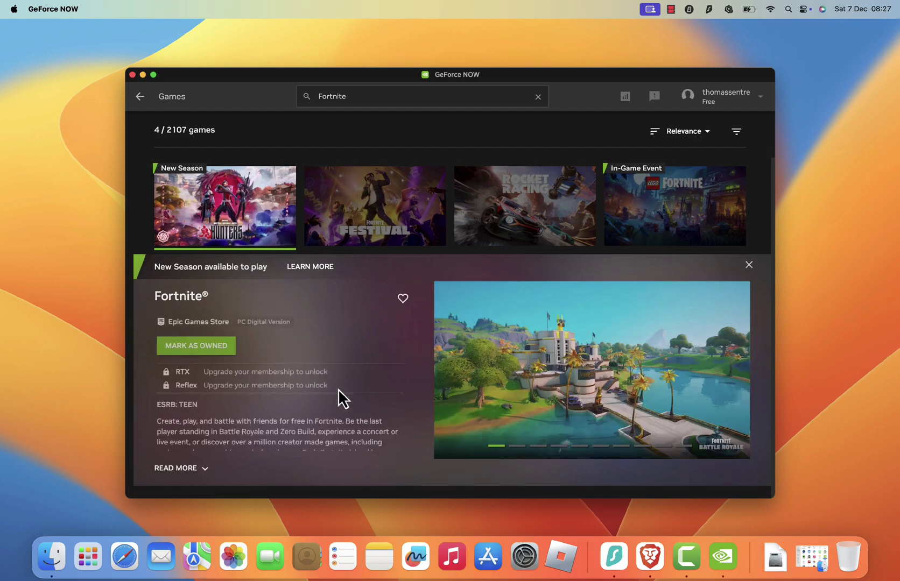
click(194, 346)
click(546, 325)
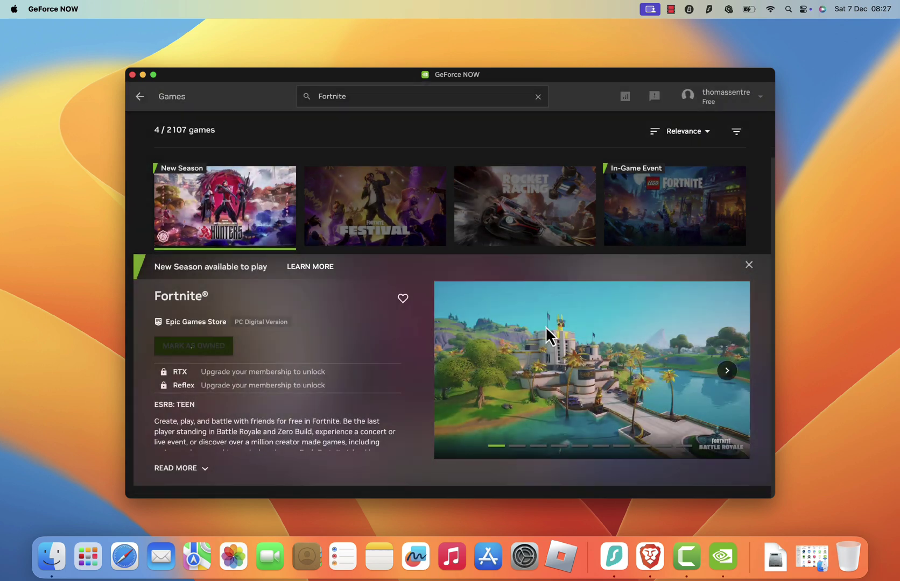
Launch Fortnite and wait for the cloud session to reach the Battle Royale lobby
click(177, 349)
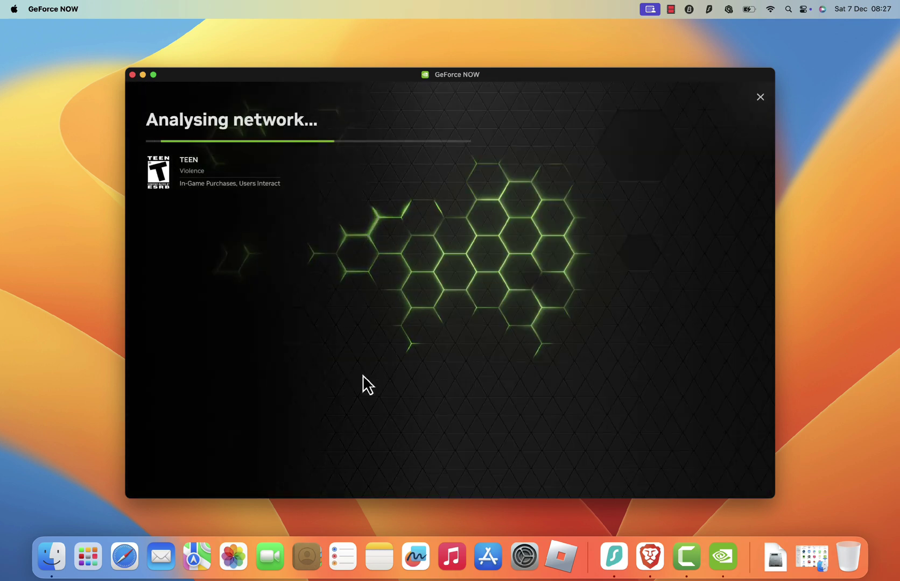